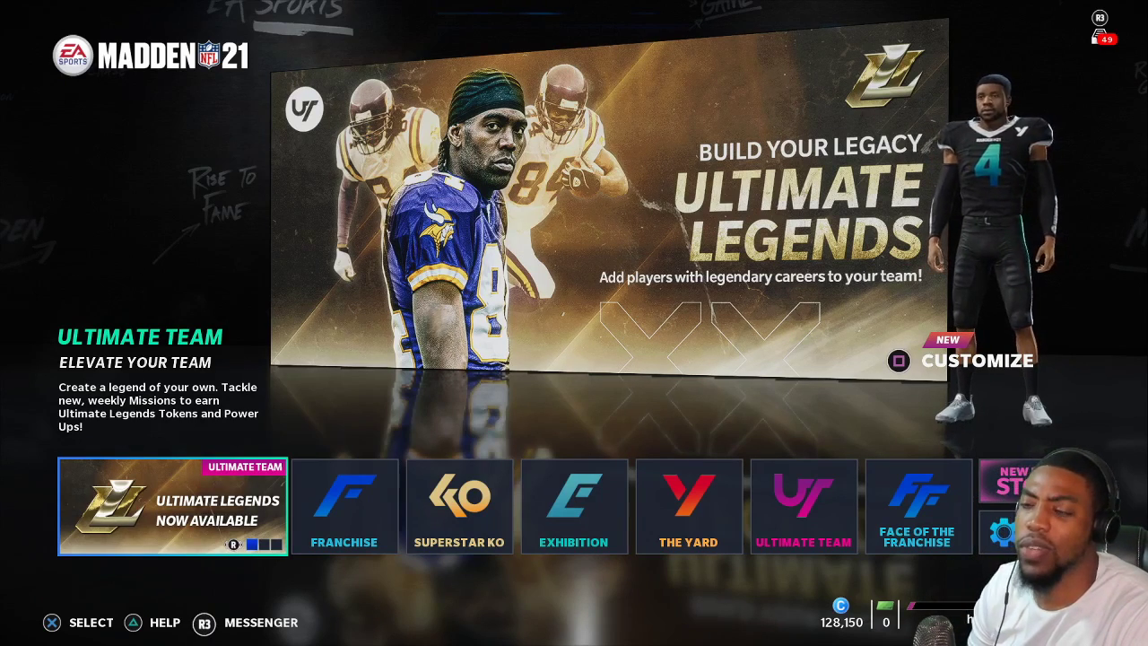
Move from the mode tiles to Settings and enter Share & Manage Files
{"action": "key", "text": "Right"}
{"action": "key", "text": "Right"}
{"action": "key", "text": "Right"}
{"action": "key", "text": "Right"}
{"action": "key", "text": "Right"}
{"action": "key", "text": "Right"}
{"action": "key", "text": "Right"}
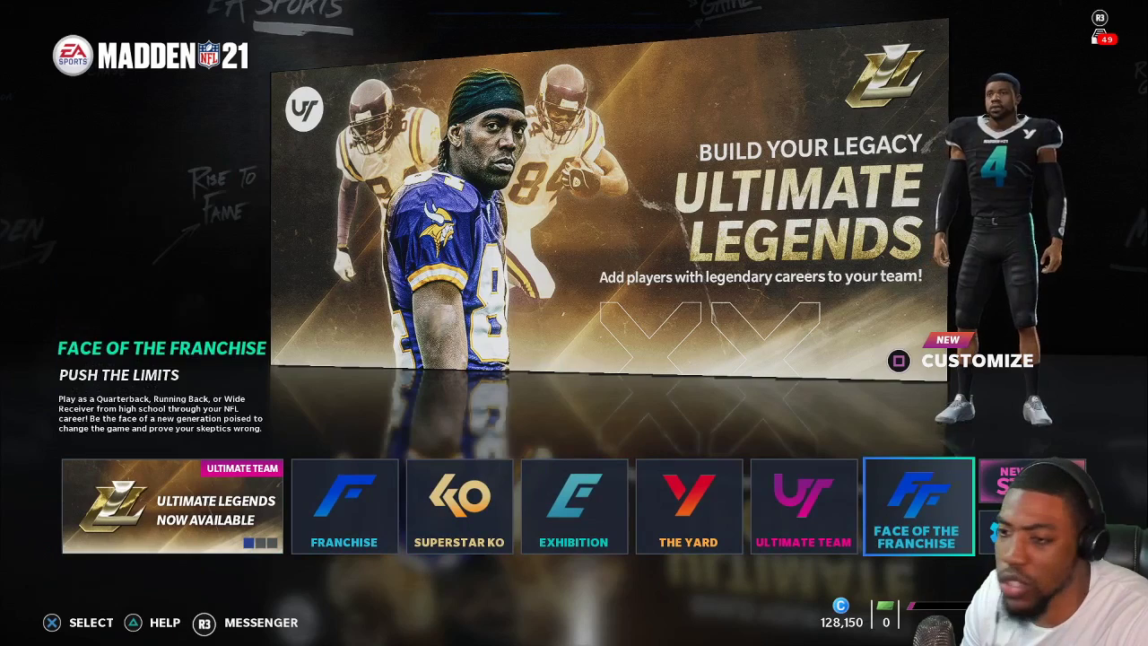
{"action": "key", "text": "Right"}
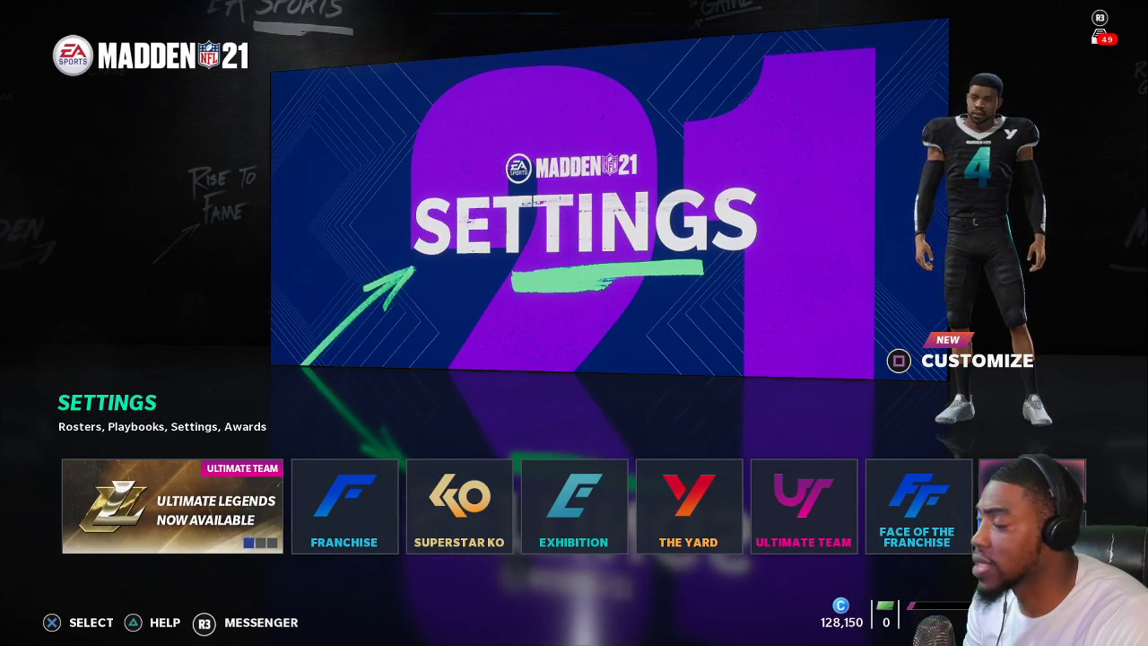
{"action": "key", "text": "Return"}
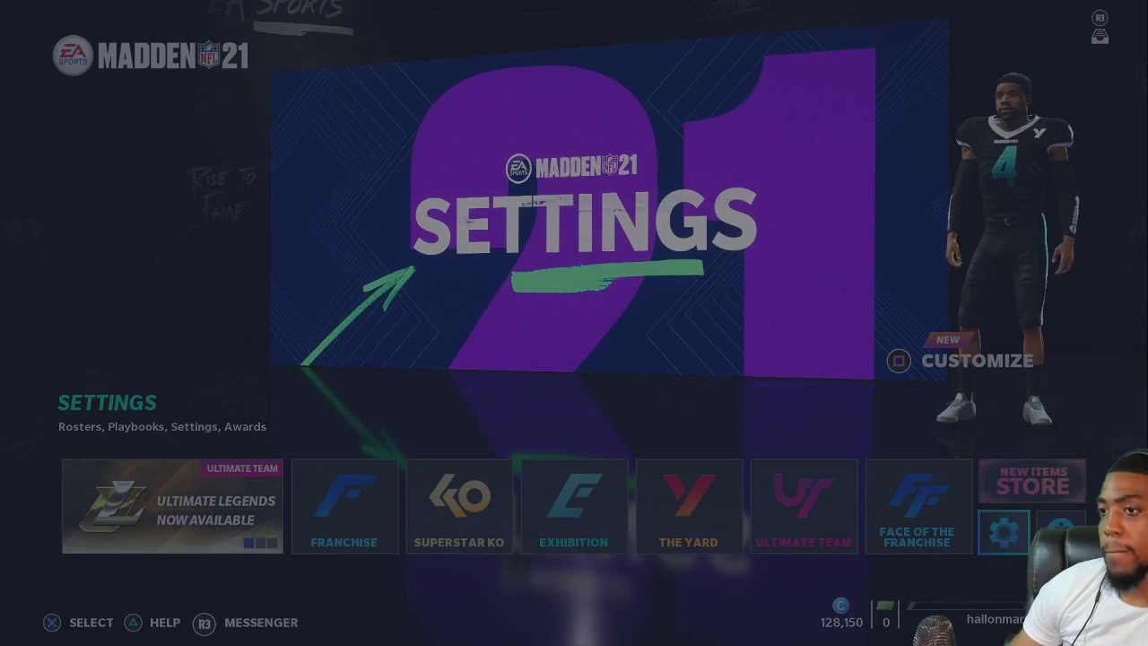
{"action": "key", "text": "Down"}
{"action": "key", "text": "Down"}
{"action": "key", "text": "Down"}
{"action": "key", "text": "Down"}
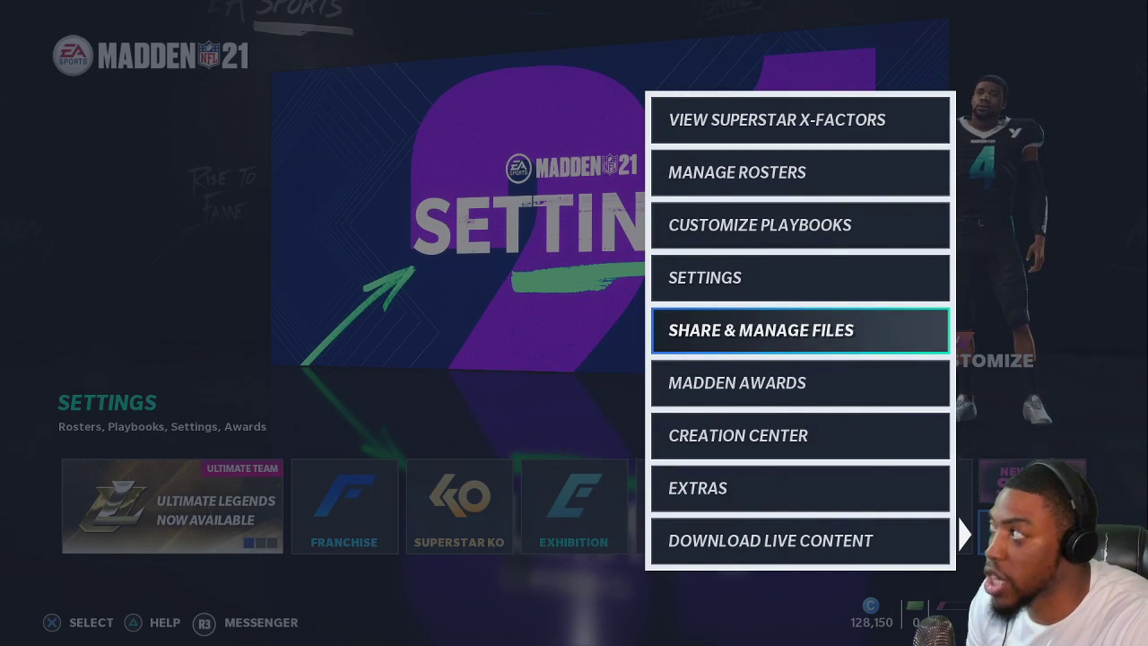
{"action": "key", "text": "Return"}
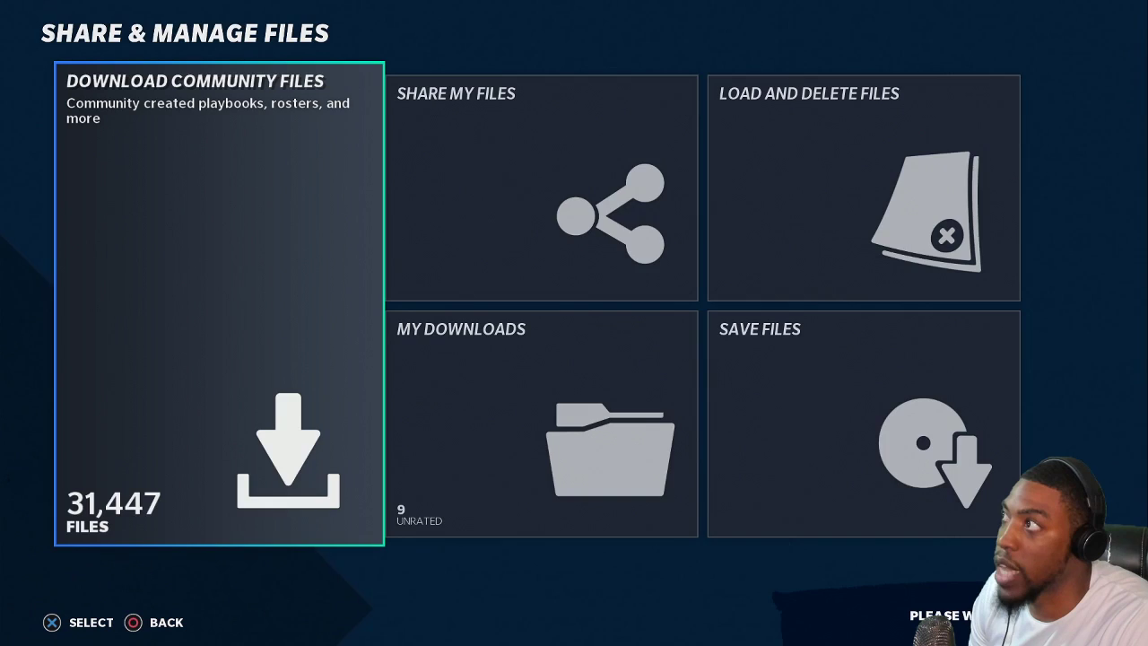
Open Download Community Files and filter the list to Roster files
{"action": "key", "text": "Return"}
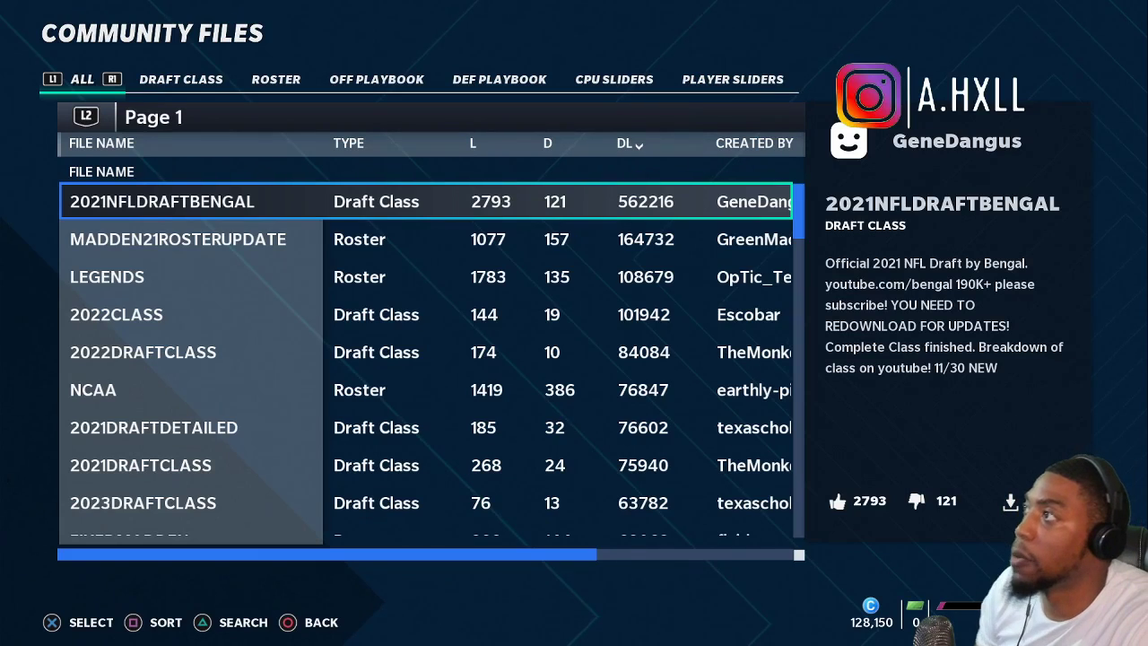
{"action": "key", "text": "Page_Down"}
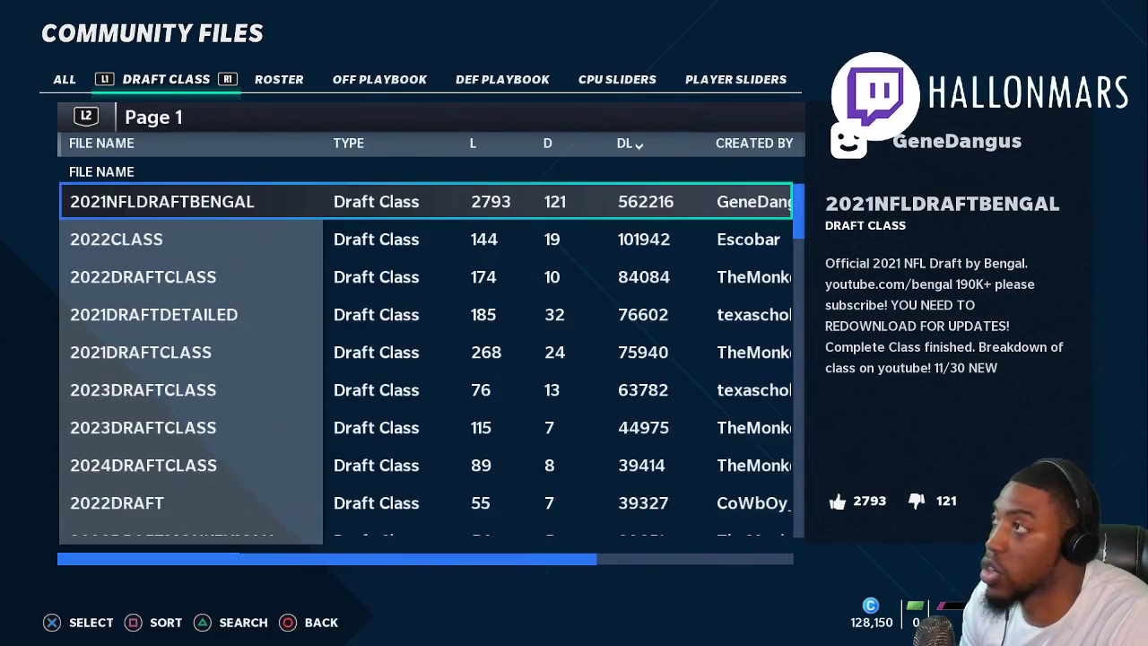
{"action": "key", "text": "Page_Down"}
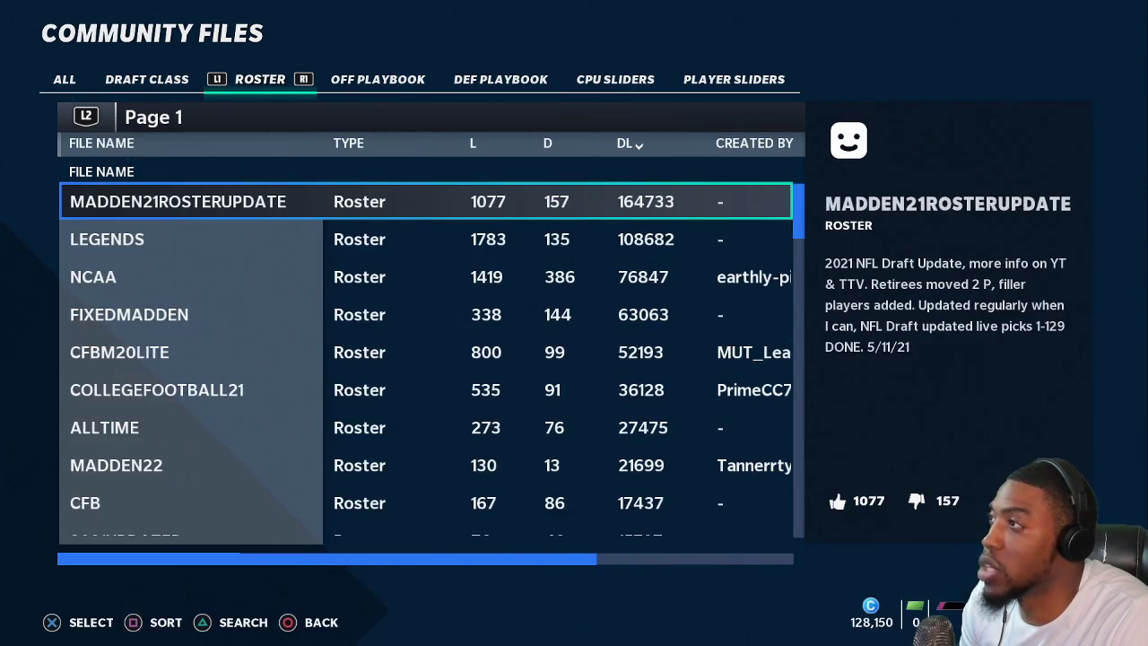
Sort the community roster list by the Added date column
{"action": "key", "text": "Right"}
{"action": "key", "text": "Left"}
{"action": "key", "text": "Right"}
{"action": "key", "text": "Left"}
{"action": "key", "text": "Right"}
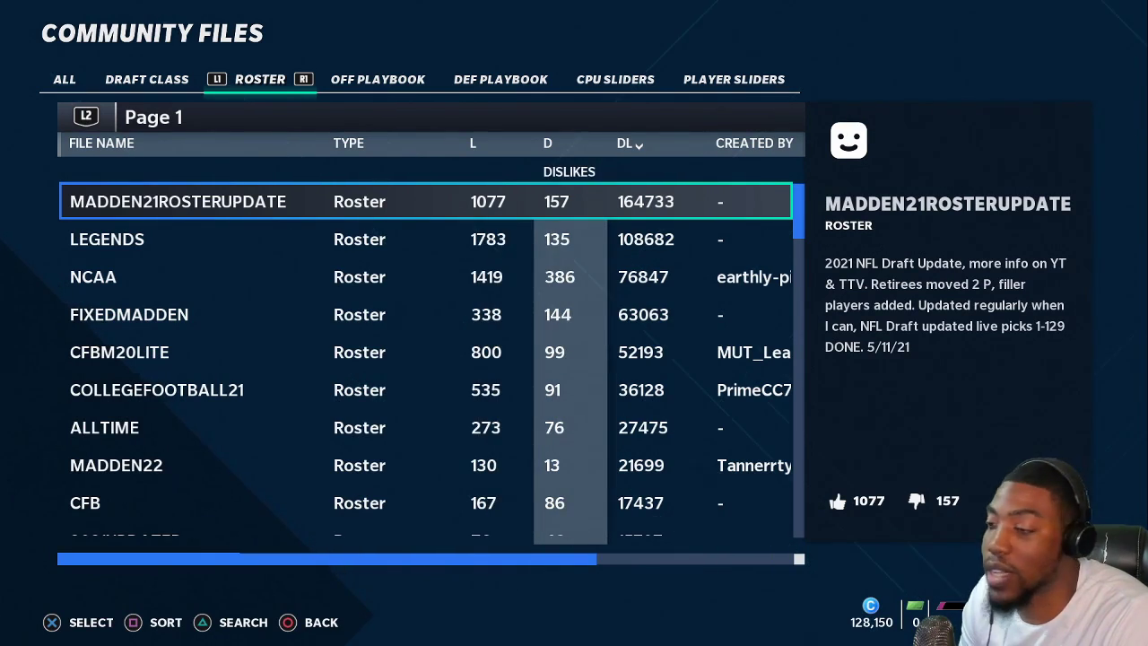
{"action": "key", "text": "Right"}
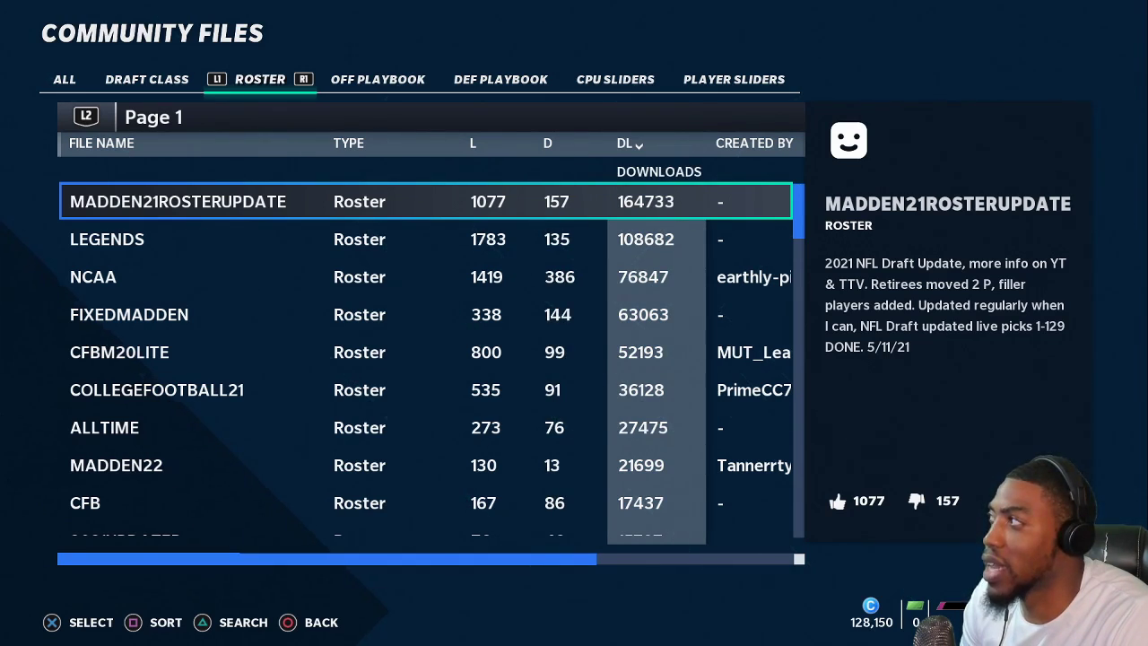
{"action": "key", "text": "Right"}
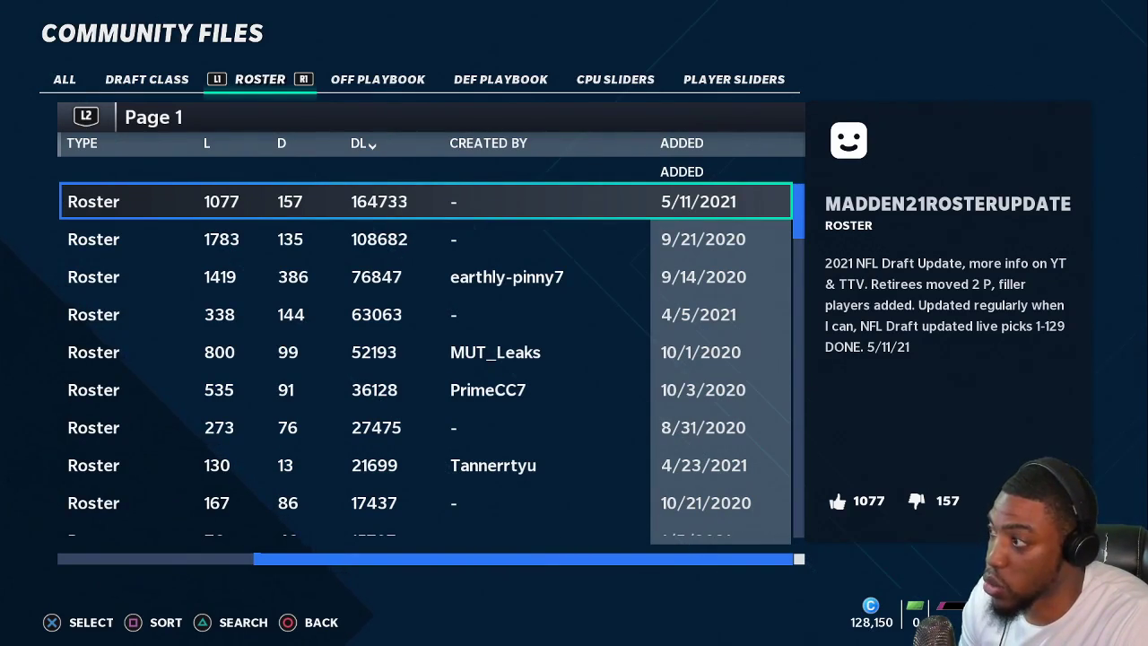
{"action": "key", "text": "s"}
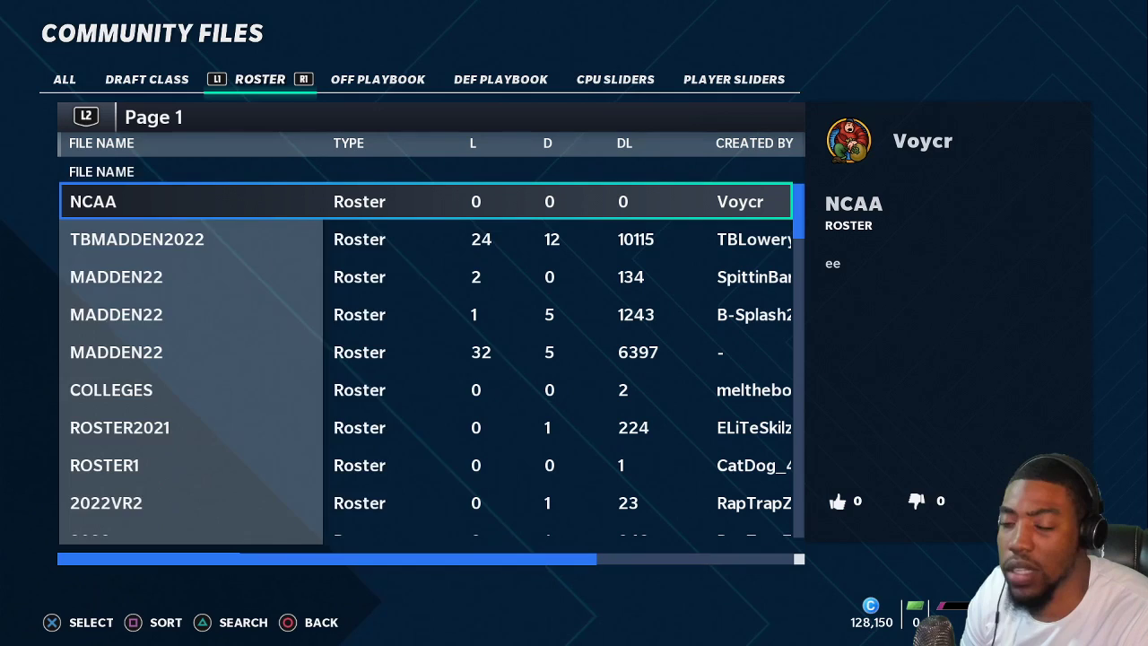
Select the TBMADDEN2022 roster, showing 10115 downloads, in the date-sorted list
{"action": "key", "text": "Right"}
{"action": "key", "text": "Right"}
{"action": "key", "text": "Right"}
{"action": "key", "text": "Right"}
{"action": "key", "text": "Right"}
{"action": "key", "text": "Right"}
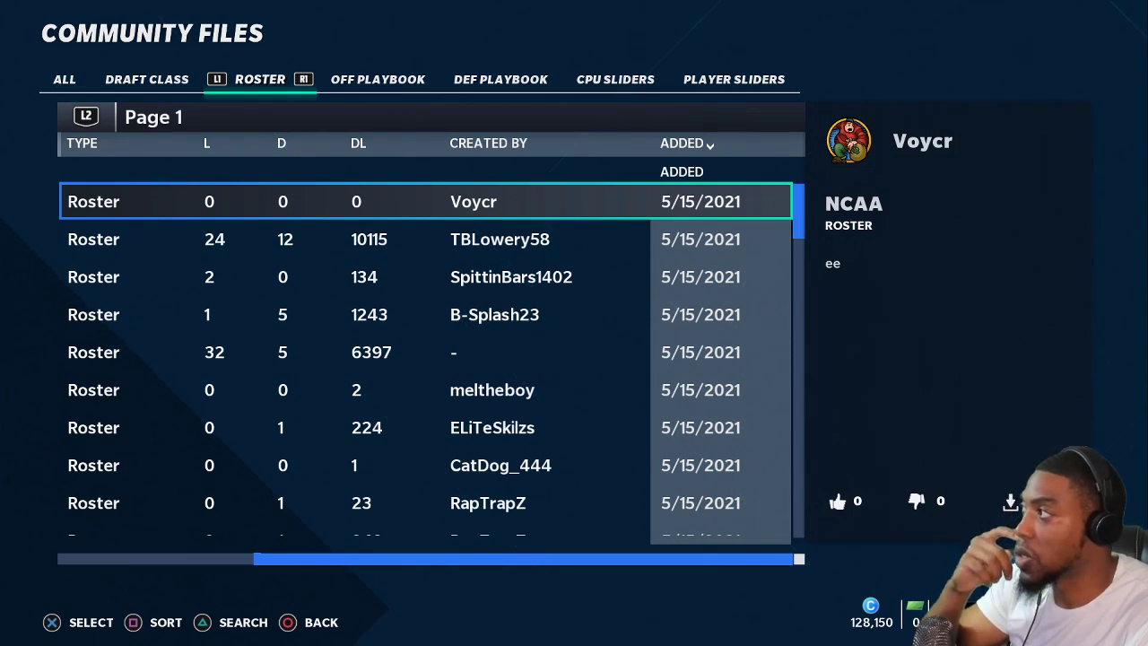
{"action": "key", "text": "Down"}
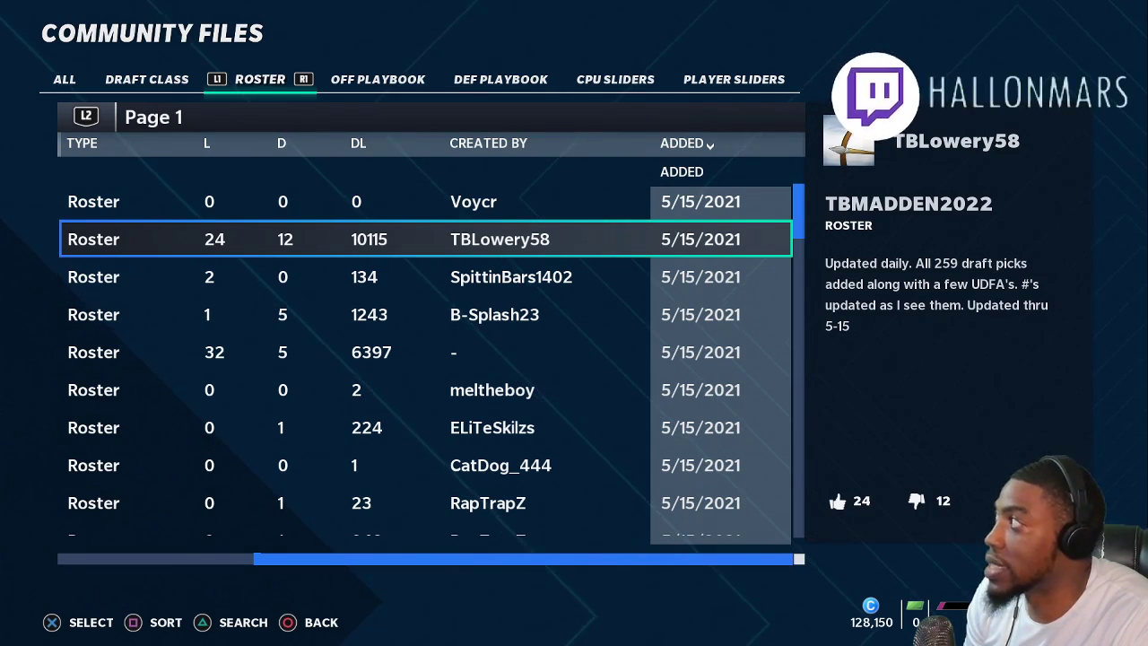
Choose Download File for the TBMADDEN2022 roster
{"action": "key", "text": "Return"}
{"action": "key", "text": "Down"}
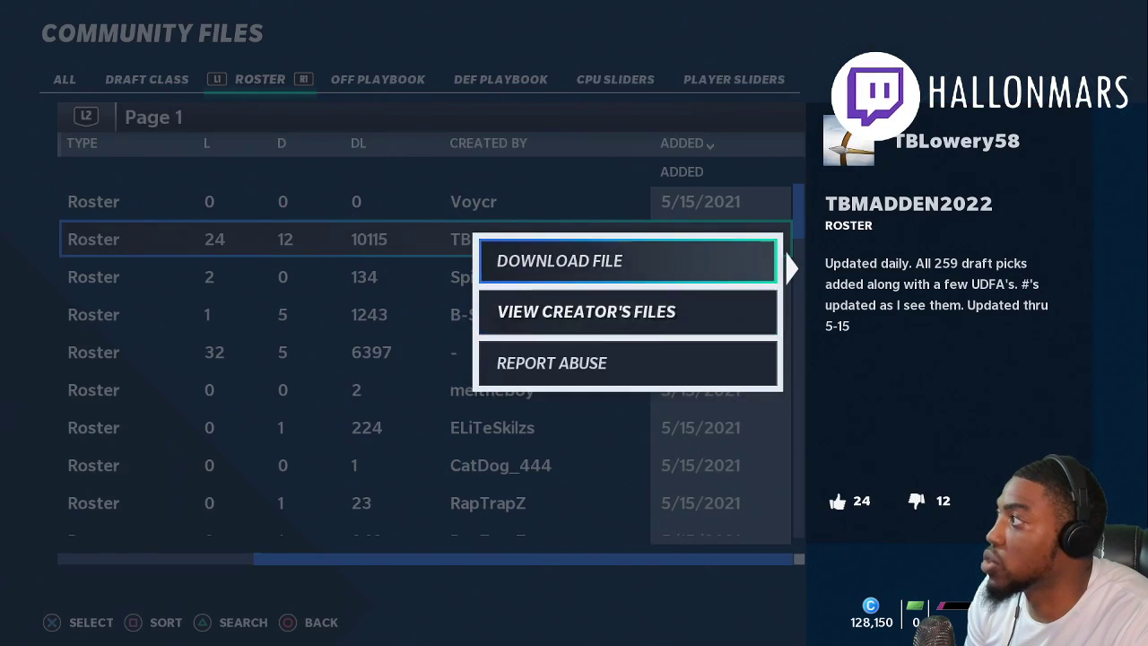
{"action": "key", "text": "Up"}
{"action": "key", "text": "Return"}
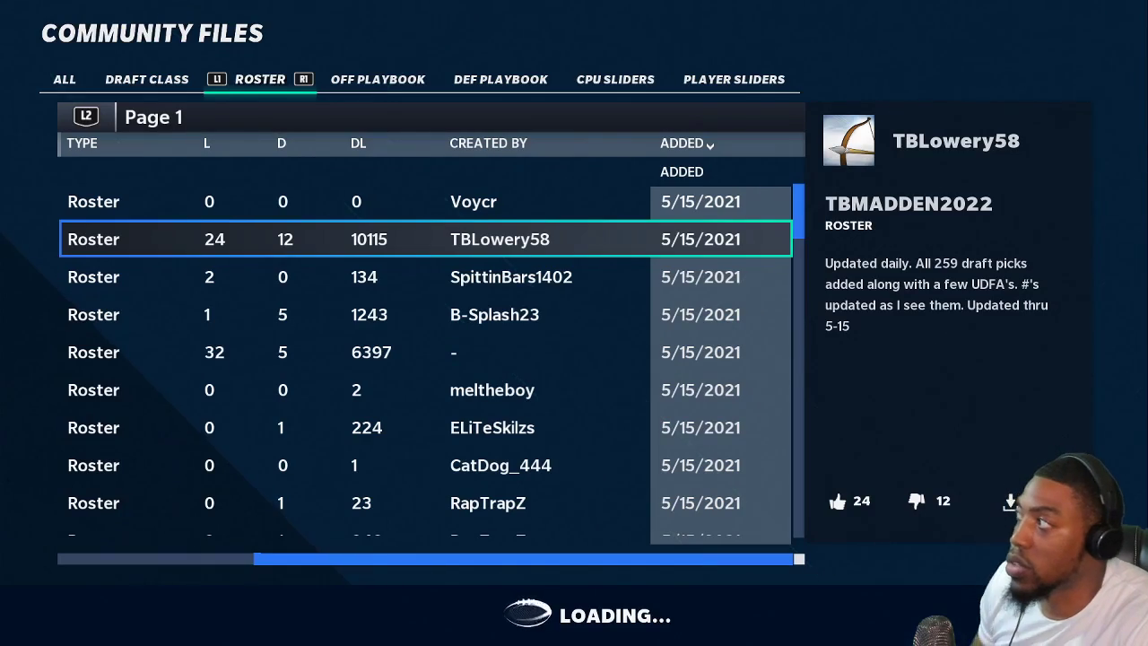
{"action": "key", "text": "Right"}
{"action": "key", "text": "Right"}
{"action": "key", "text": "Right"}
{"action": "key", "text": "Right"}
{"action": "key", "text": "Right"}
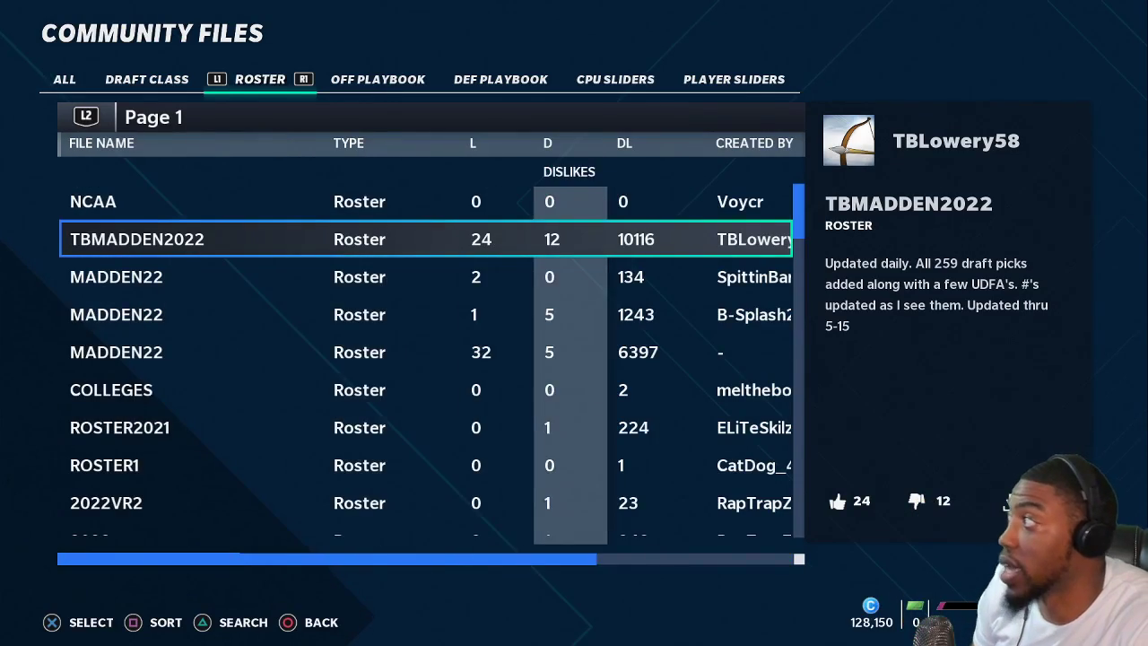
{"action": "key", "text": "Left"}
{"action": "key", "text": "Left"}
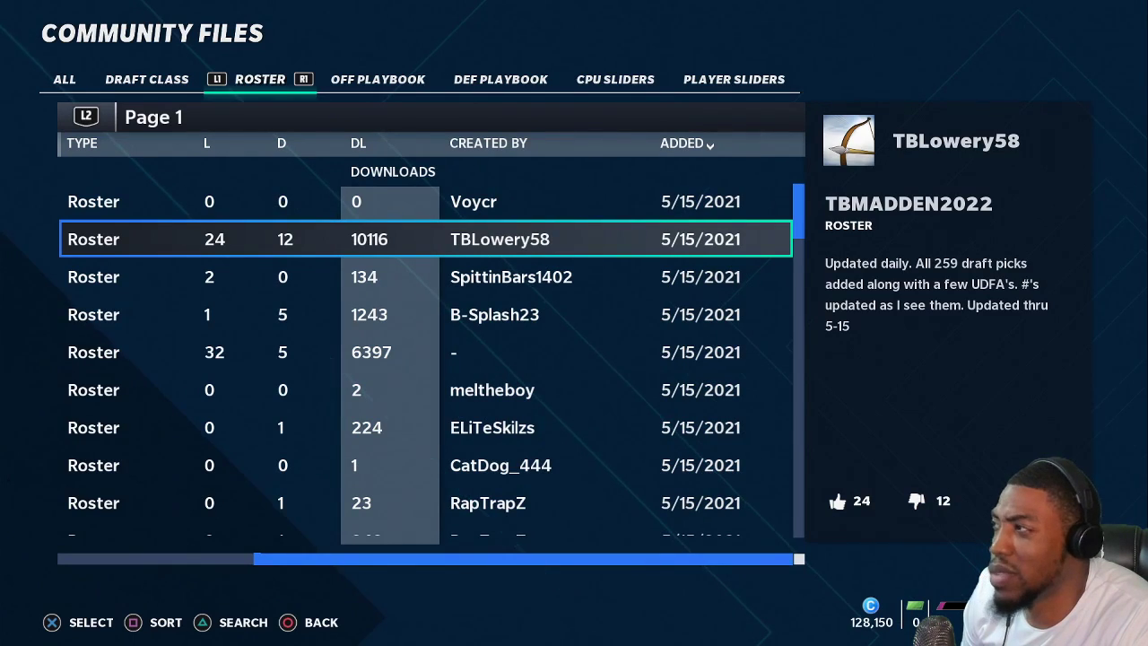
{"action": "key", "text": "Right"}
{"action": "key", "text": "Right"}
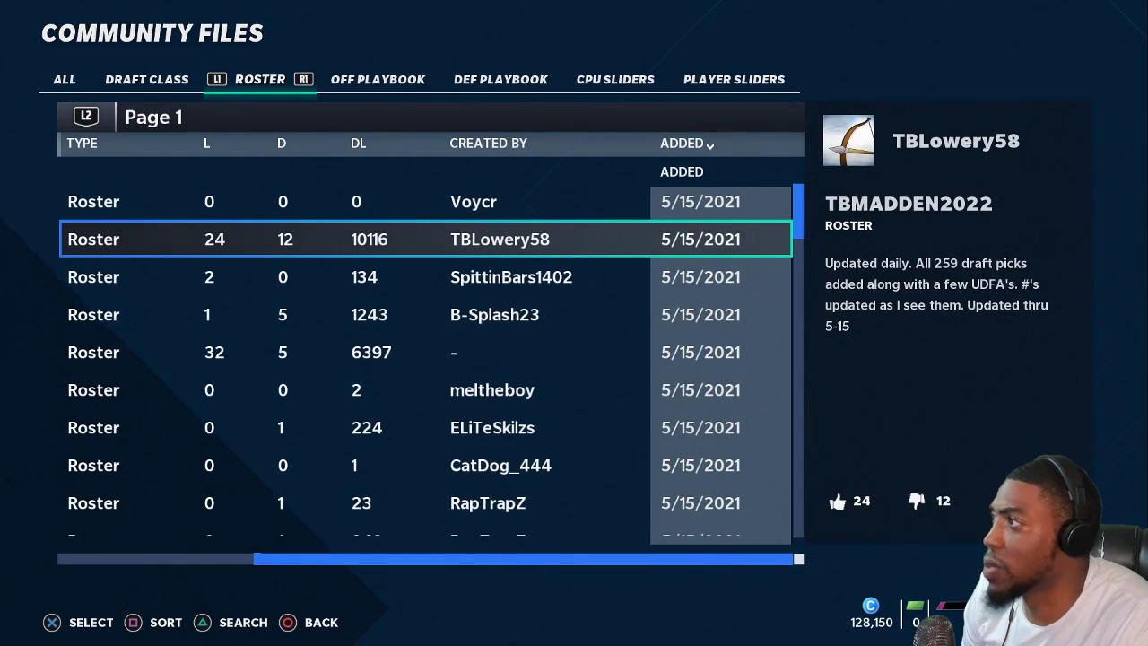
{"action": "key", "text": "Down"}
{"action": "key", "text": "Up"}
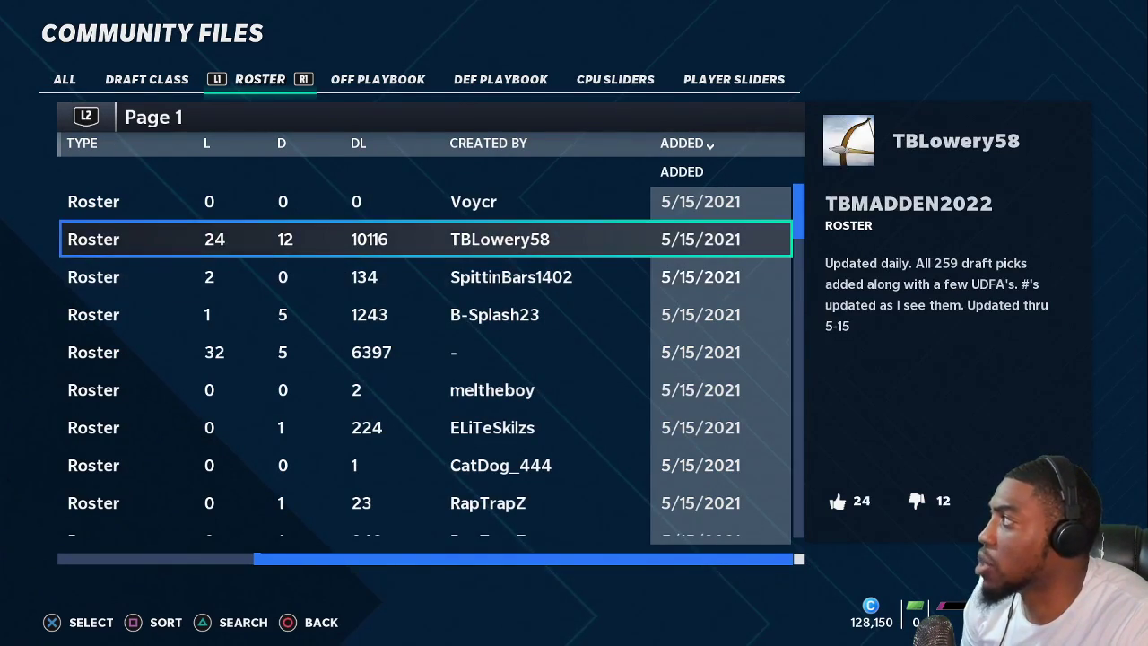
{"action": "key", "text": "Down"}
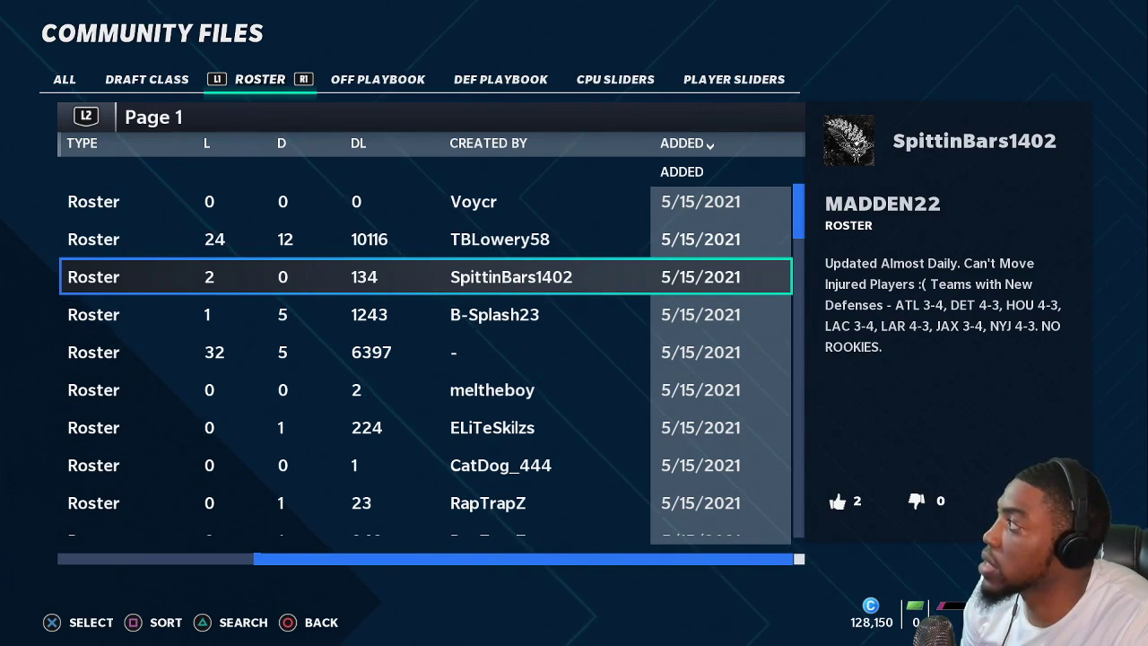
{"action": "key", "text": "Down"}
{"action": "key", "text": "Up"}
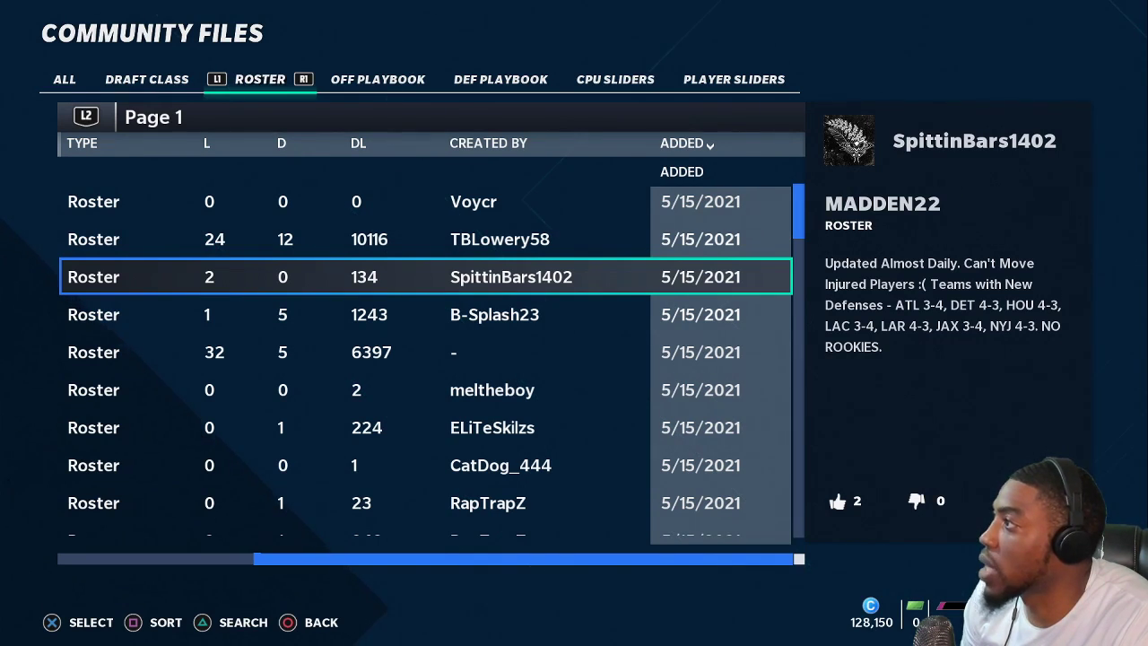
{"action": "key", "text": "Down"}
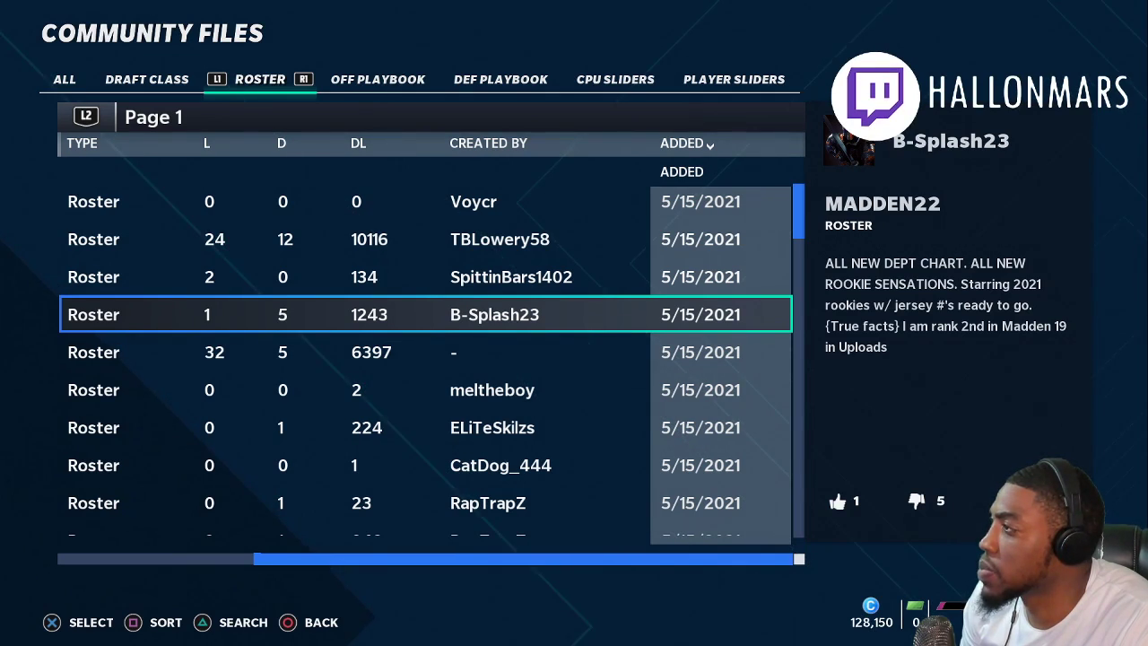
{"action": "key", "text": "Down"}
{"action": "key", "text": "Up"}
{"action": "key", "text": "Down"}
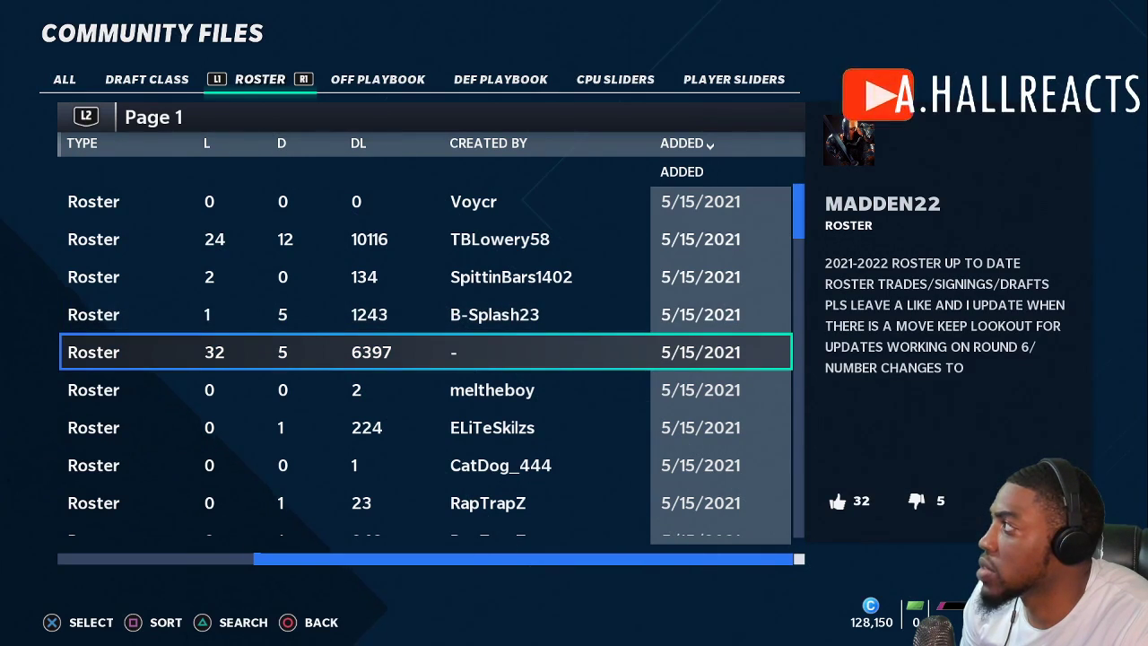
{"action": "key", "text": "Up"}
{"action": "key", "text": "Down"}
{"action": "key", "text": "Up"}
{"action": "key", "text": "Down"}
{"action": "key", "text": "Up"}
{"action": "key", "text": "Down"}
{"action": "key", "text": "Up"}
{"action": "key", "text": "Down"}
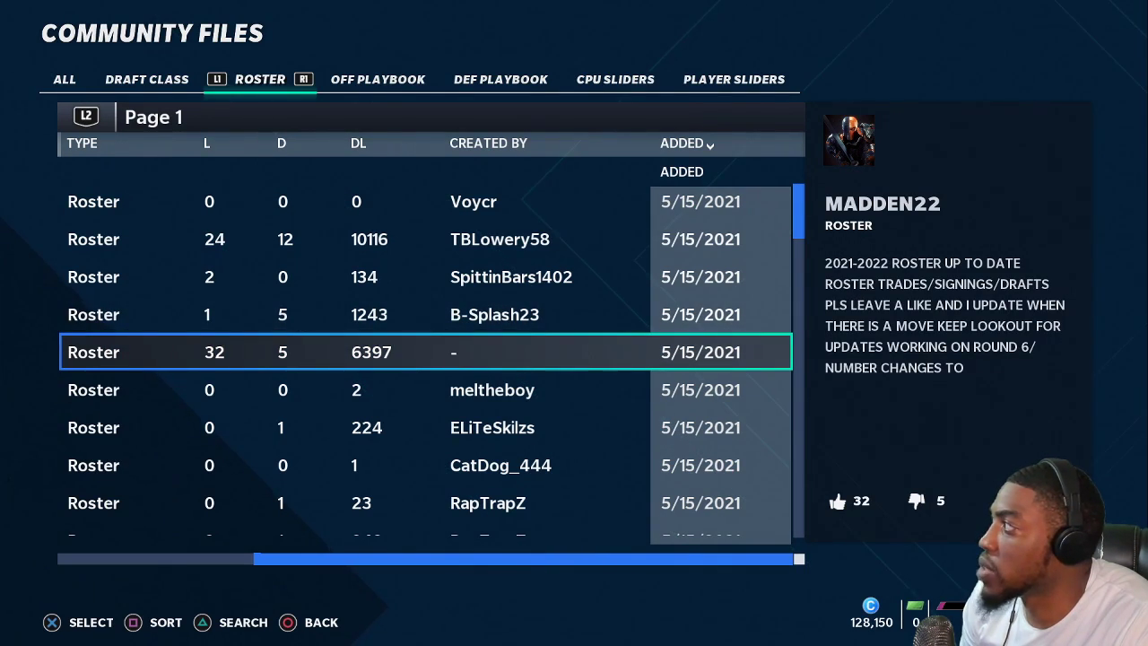
{"action": "key", "text": "Down"}
{"action": "key", "text": "Down"}
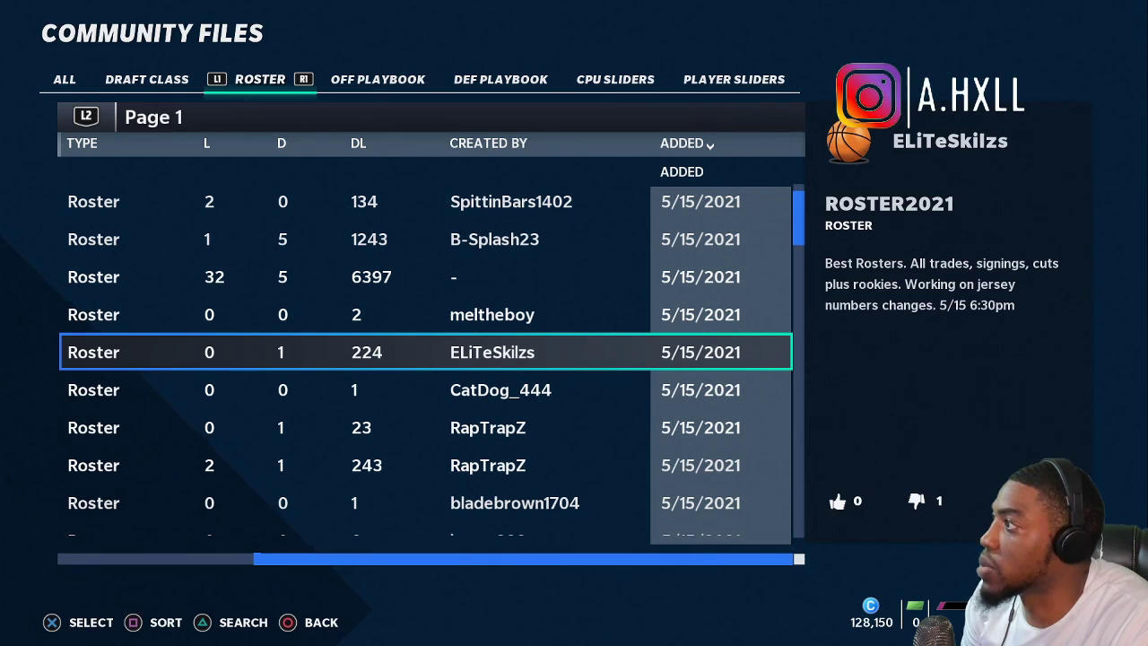
Choose Download File for the ROSTER2021 roster with all trades, signings, cuts and rookies
{"action": "key", "text": "Return"}
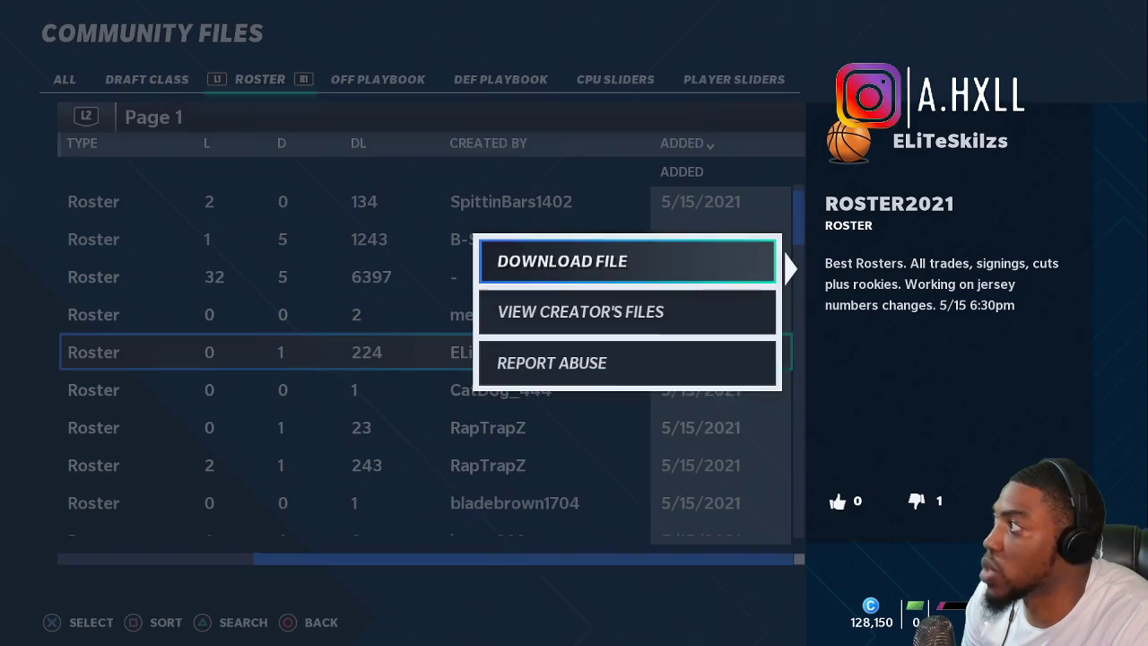
{"action": "key", "text": "Return"}
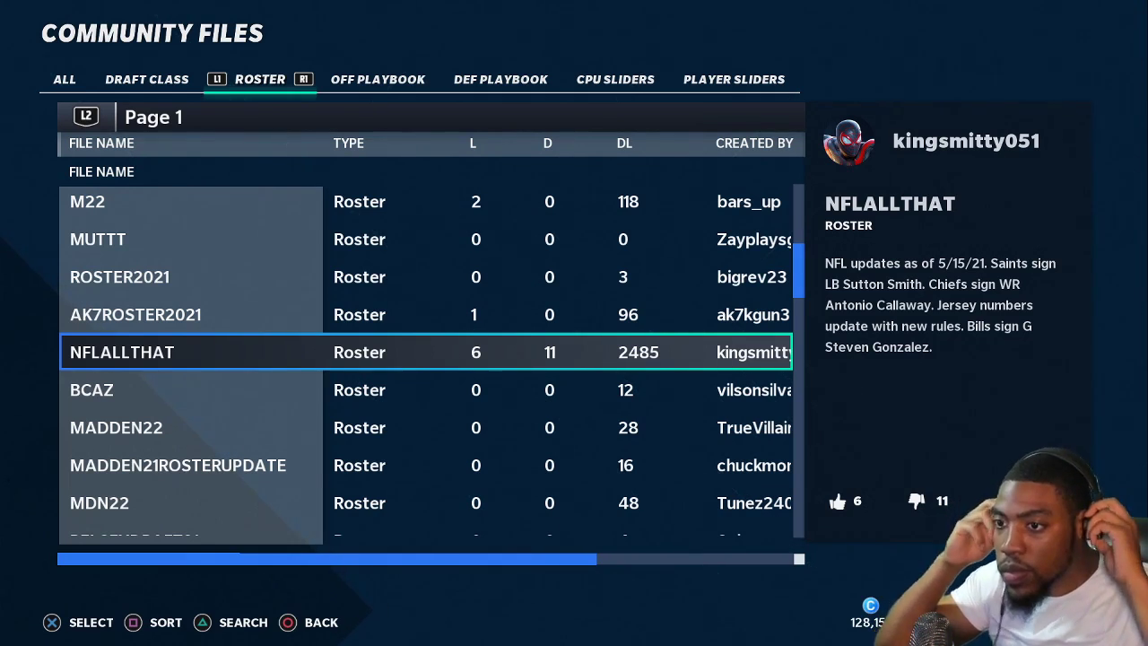
Move down the list past MADDEN22 to the ROSTER2021 entry with 5195 downloads
{"action": "key", "text": "Right"}
{"action": "key", "text": "Right"}
{"action": "key", "text": "Right"}
{"action": "key", "text": "Right"}
{"action": "key", "text": "Right"}
{"action": "key", "text": "Right"}
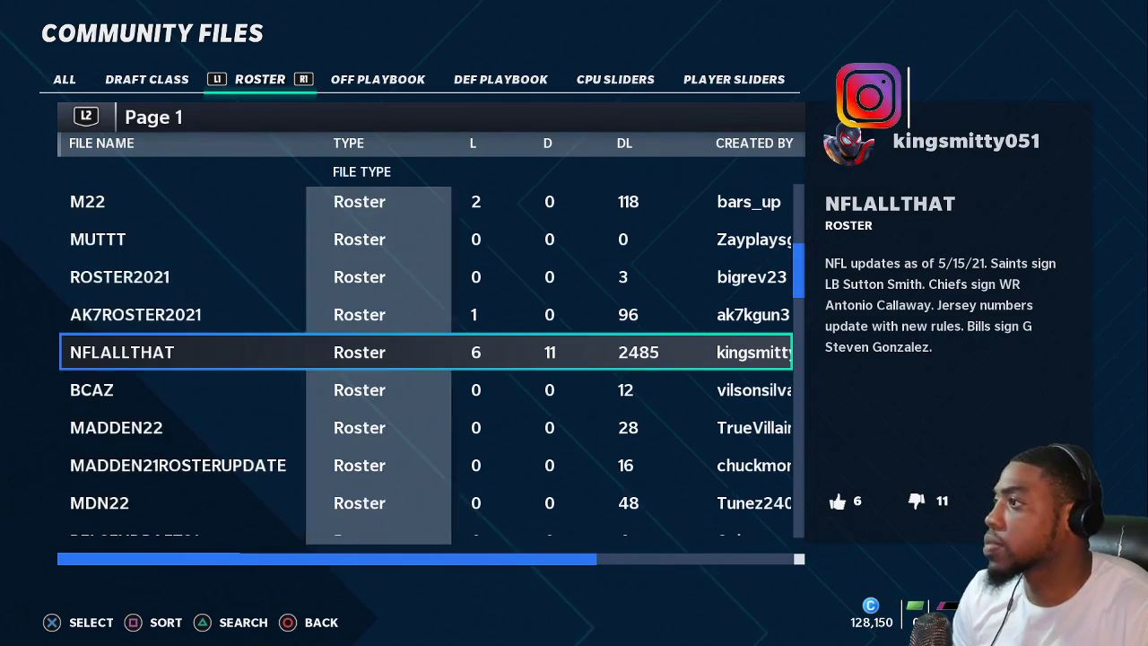
{"action": "key", "text": "Down"}
{"action": "key", "text": "Down"}
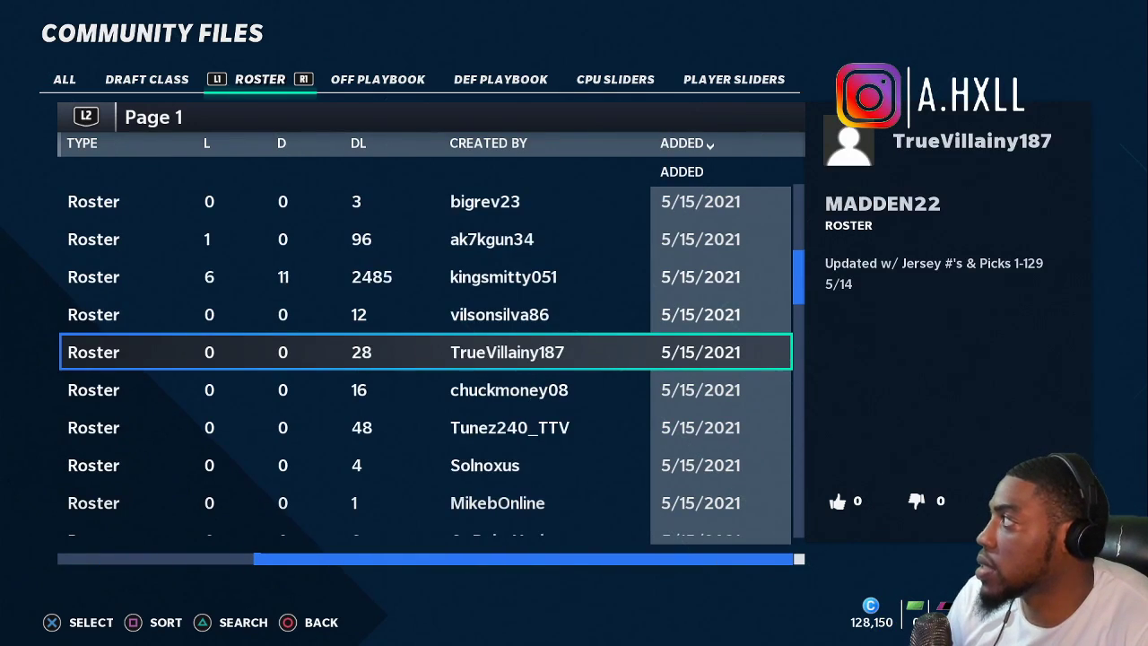
{"action": "key", "text": "Down"}
{"action": "key", "text": "Down"}
{"action": "key", "text": "Down"}
{"action": "key", "text": "Down"}
{"action": "key", "text": "Down"}
{"action": "key", "text": "Down"}
{"action": "key", "text": "Down"}
{"action": "key", "text": "Down"}
{"action": "key", "text": "Down"}
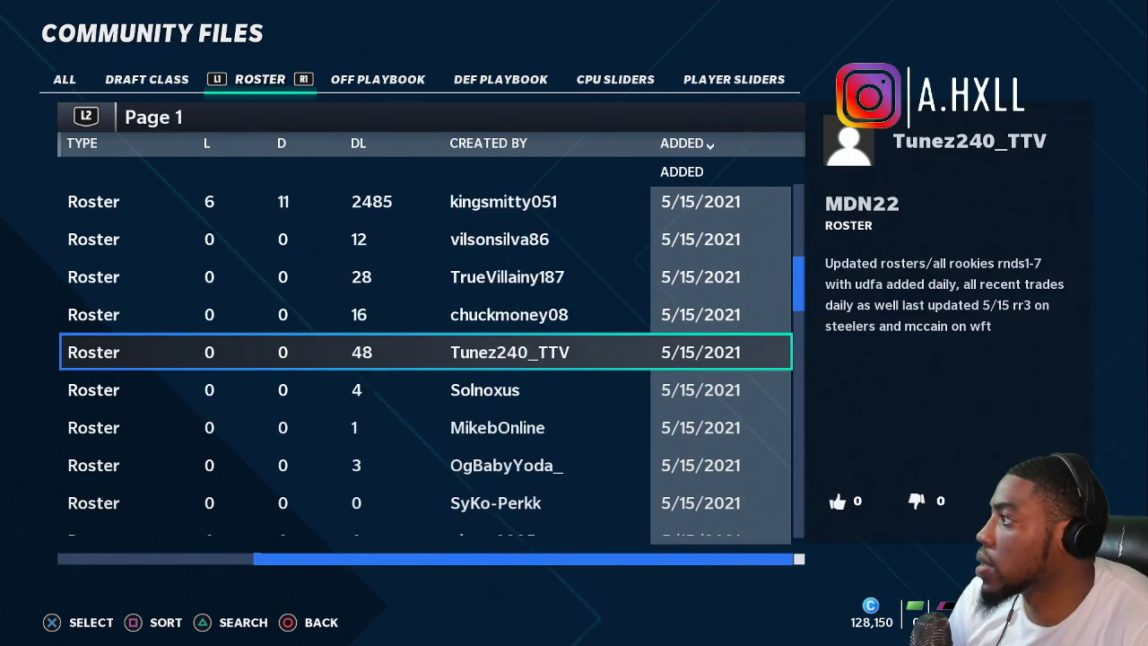
{"action": "key", "text": "Down"}
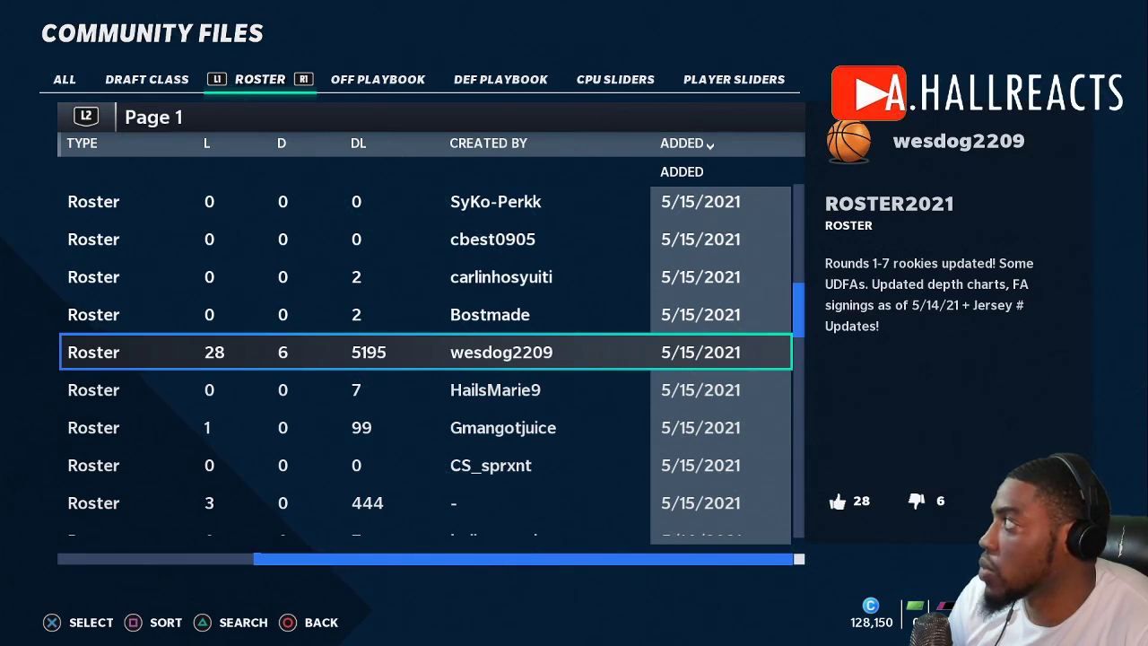
Download the 5195-download ROSTER2021, choosing Overwrite My File for the existing ROSTER2021
{"action": "key", "text": "Return"}
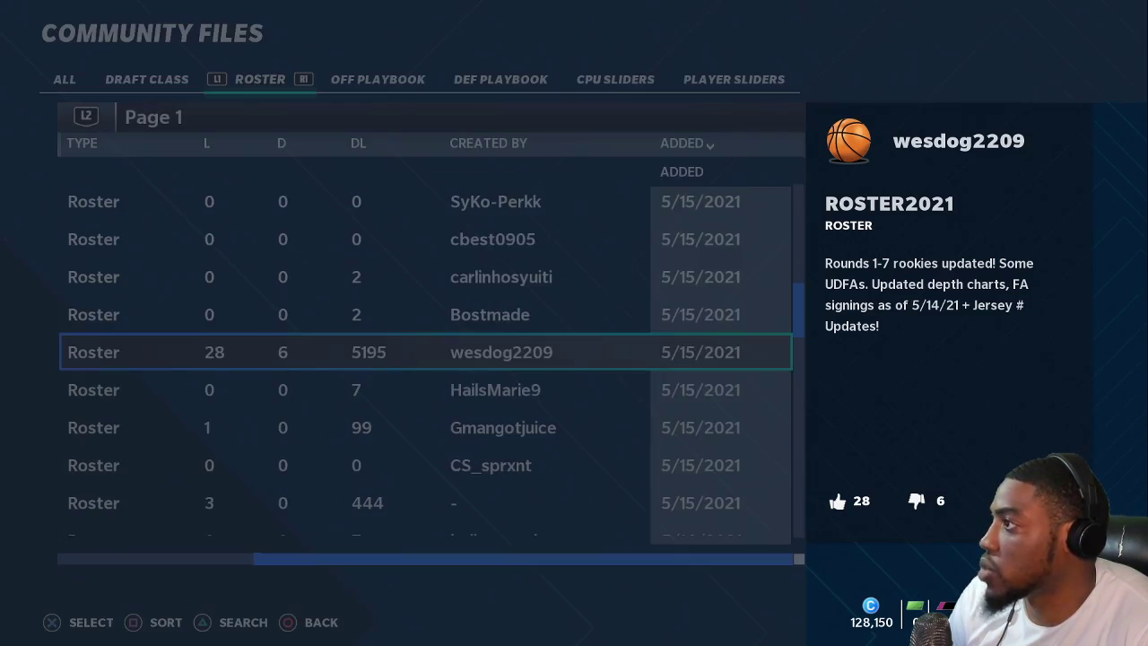
{"action": "key", "text": "Return"}
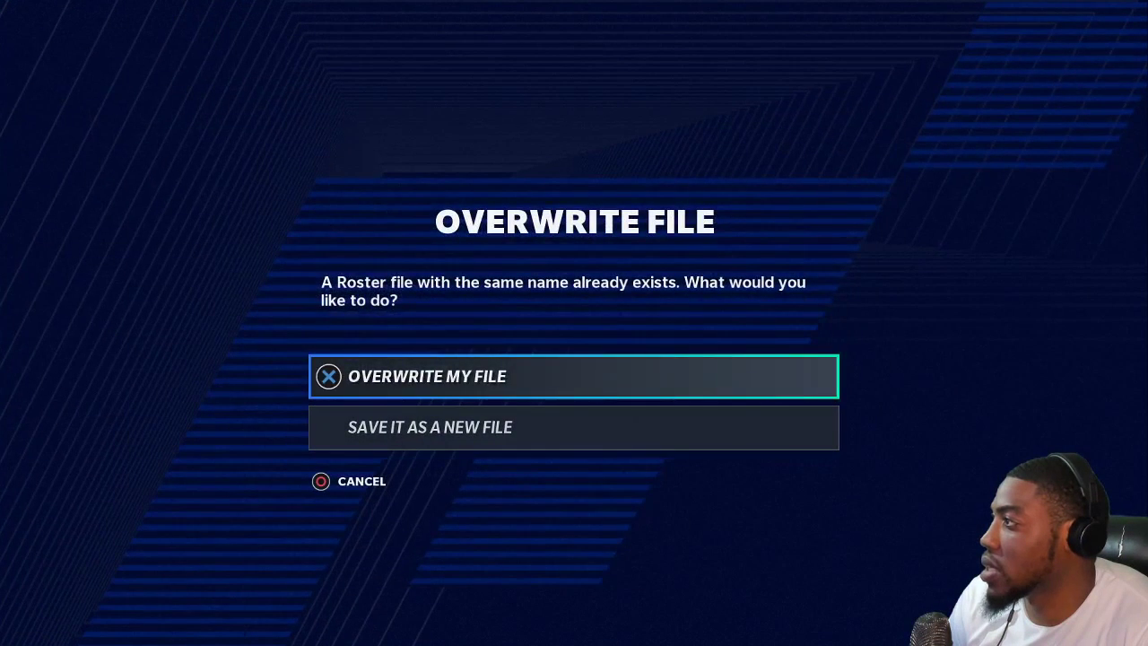
{"action": "key", "text": "Return"}
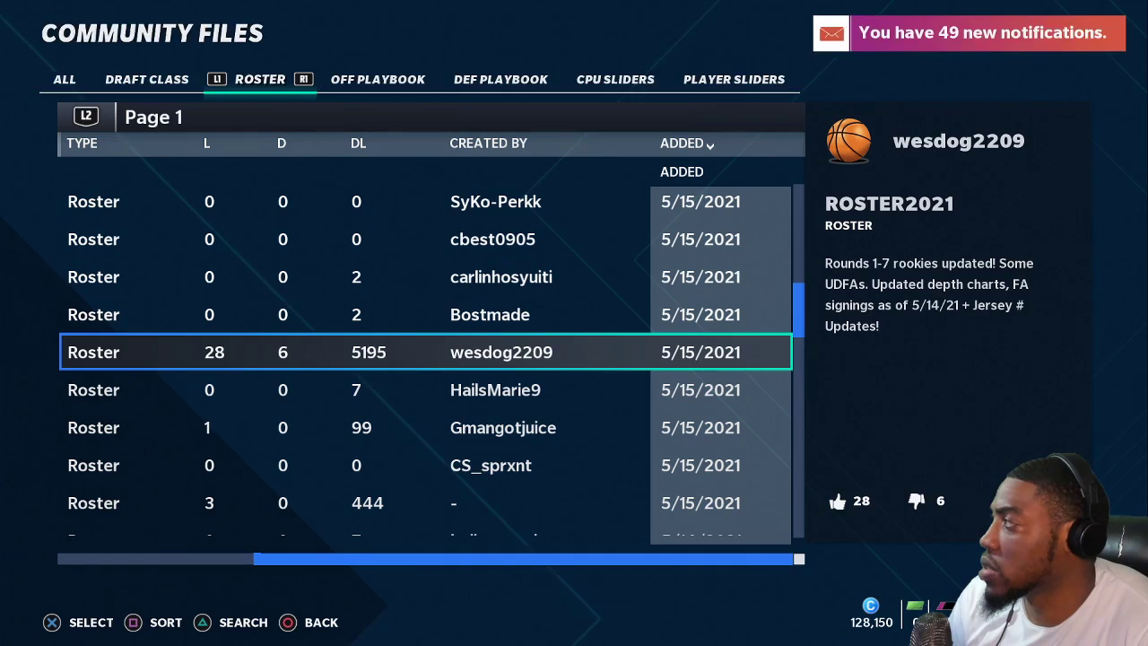
{"action": "key", "text": "Return"}
{"action": "key", "text": "Return"}
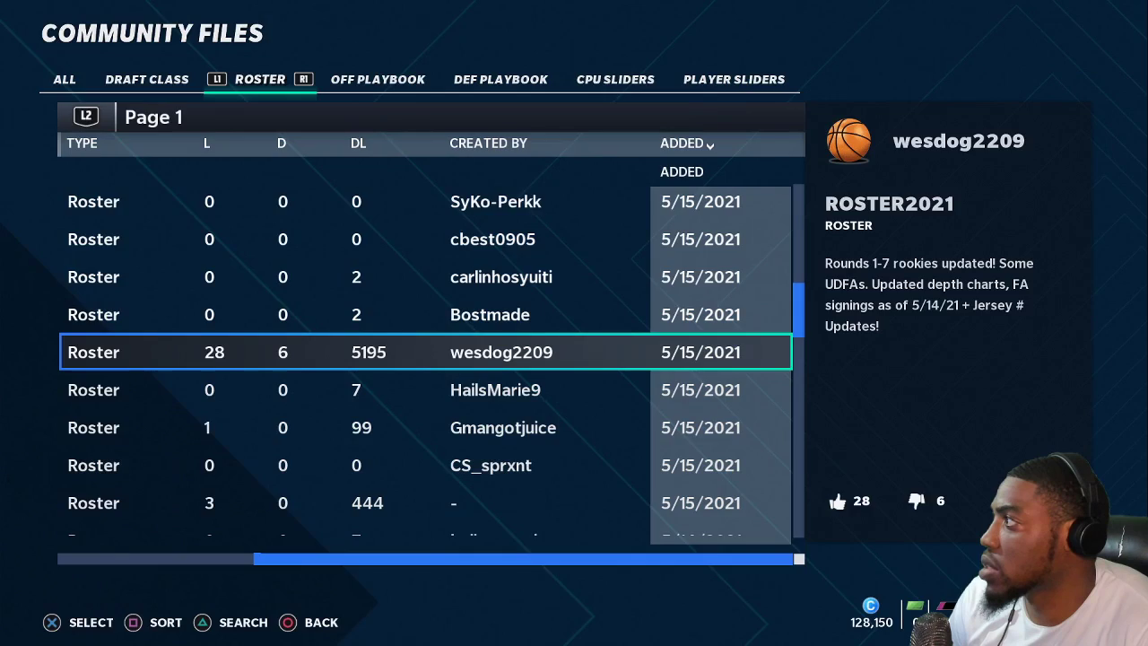
{"action": "key", "text": "Up"}
{"action": "key", "text": "Return"}
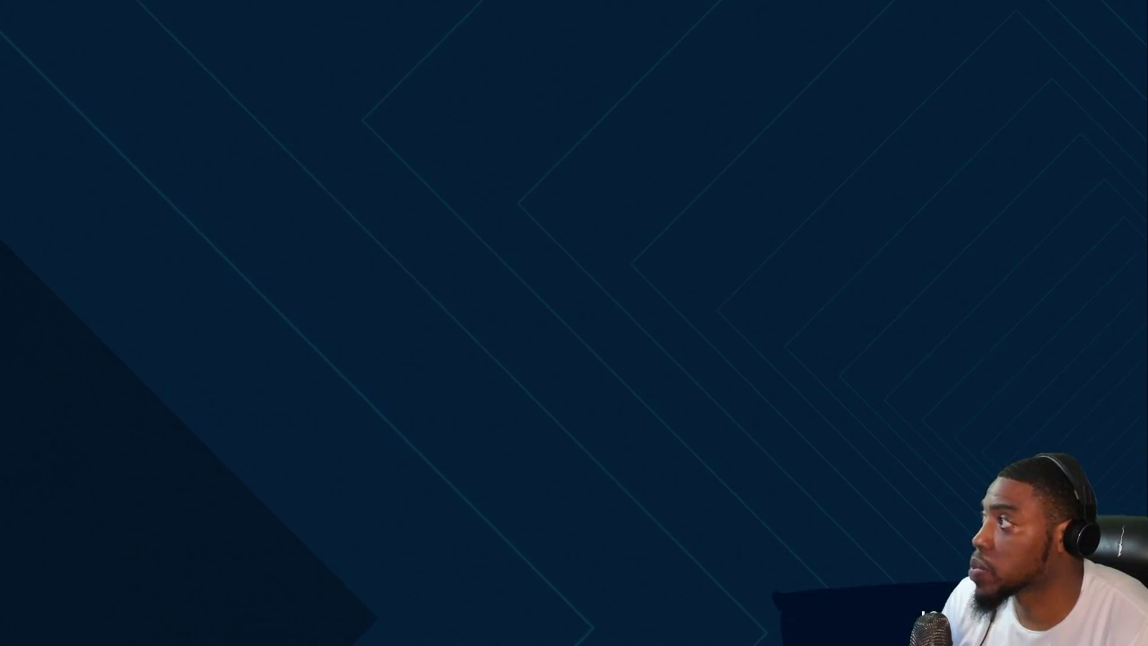
Open Load and Delete Files and switch to the Roster tab of saved files
{"action": "key", "text": "Right"}
{"action": "key", "text": "Right"}
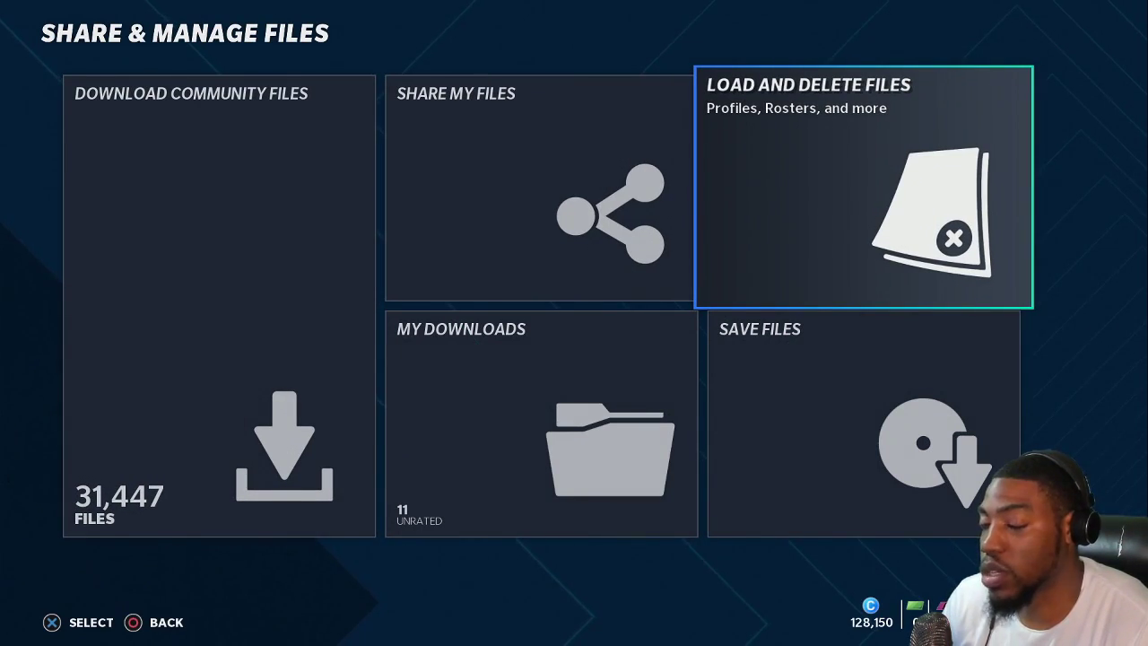
{"action": "key", "text": "Return"}
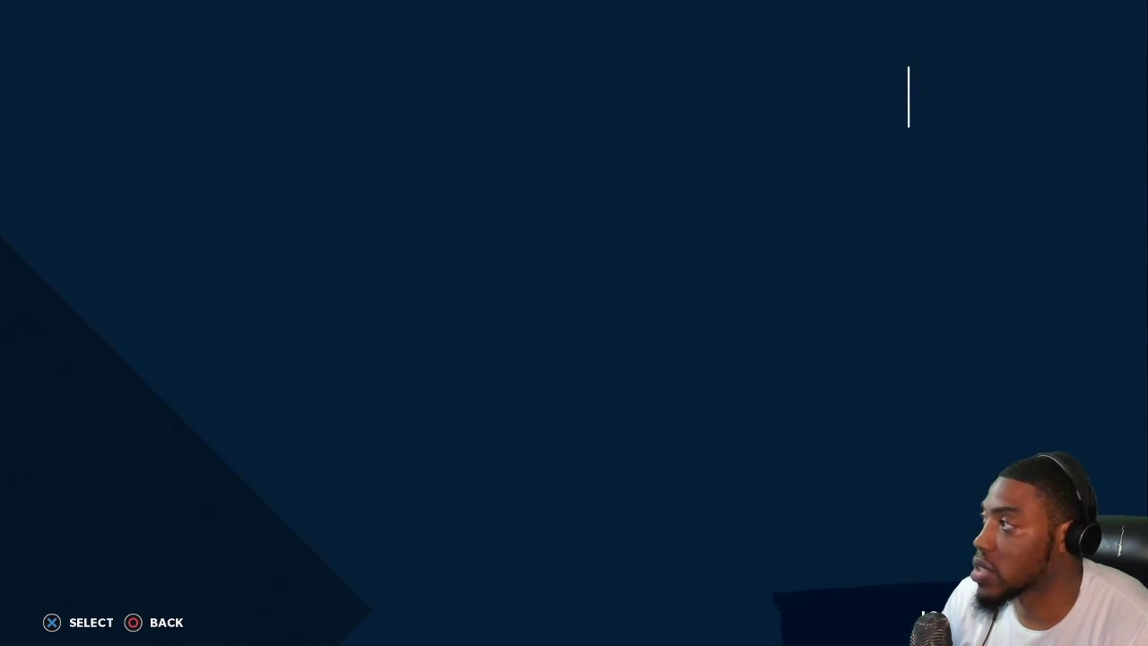
{"action": "key", "text": "e"}
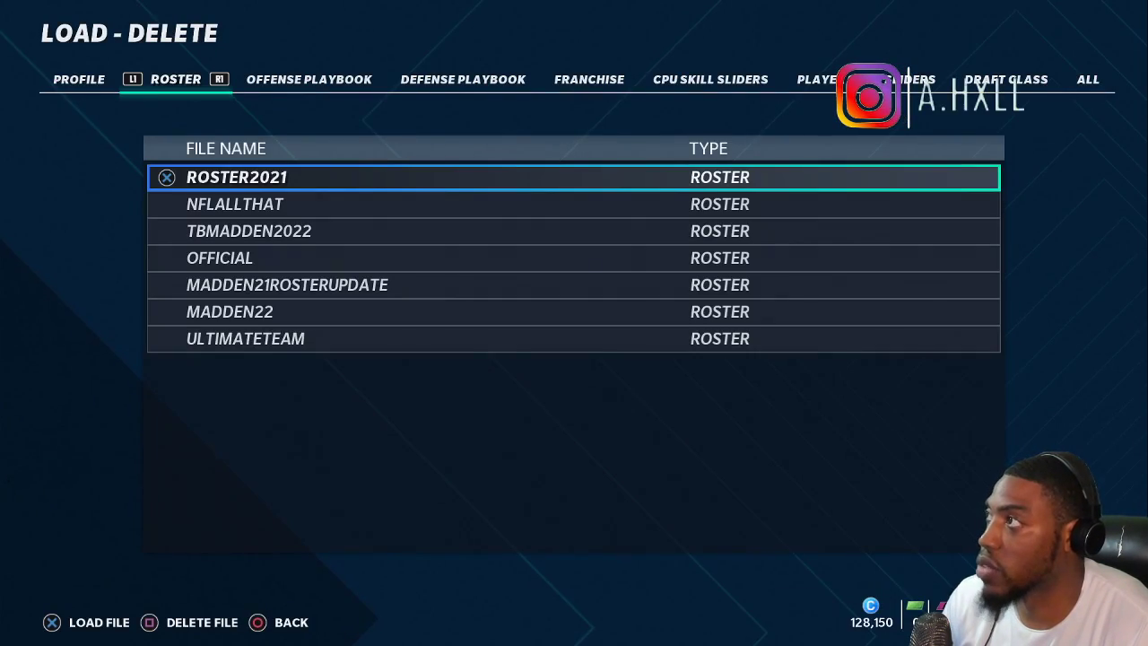